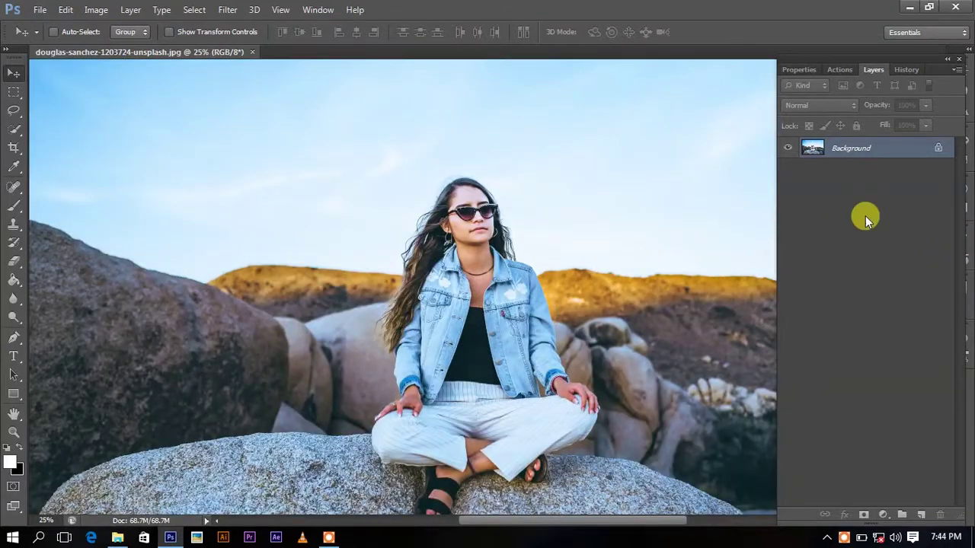
- Duplicate the Background layer into a Background copy layer
{"action": "left_click_drag", "start_coordinate": [899, 146], "coordinate": [922, 515]}
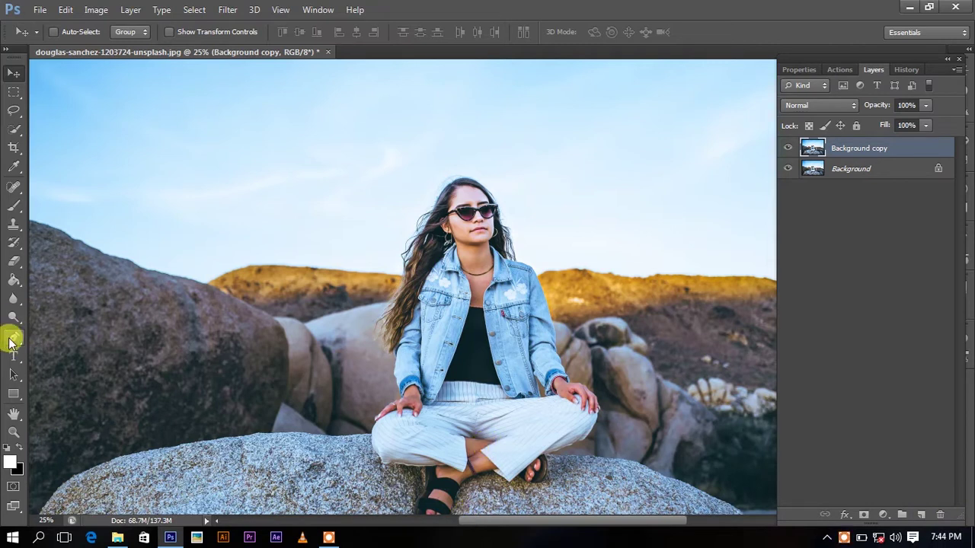
{"action": "left_click", "coordinate": [14, 338]}
- Trace path anchors up the rock's left edge and along its top to her leg
{"action": "left_click_drag", "start_coordinate": [201, 458], "coordinate": [323, 259]}
{"action": "left_click", "coordinate": [102, 449]}
{"action": "left_click", "coordinate": [112, 433]}
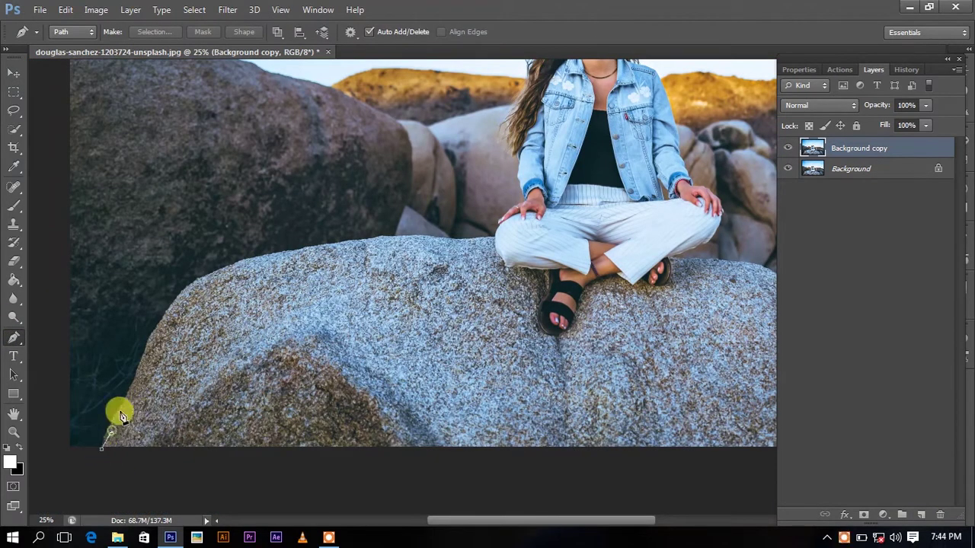
{"action": "left_click", "coordinate": [120, 411]}
{"action": "left_click", "coordinate": [147, 339]}
{"action": "left_click", "coordinate": [176, 298]}
{"action": "left_click", "coordinate": [349, 242]}
{"action": "left_click", "coordinate": [421, 236]}
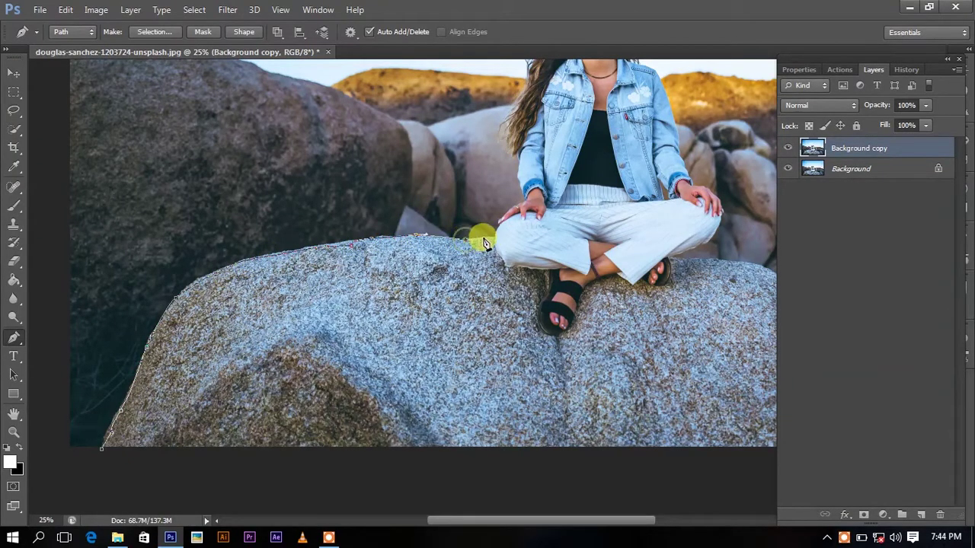
- Continue the path to the woman's hand and up her jacket sleeve
{"action": "scroll", "coordinate": [535, 244], "scroll_direction": "up", "scroll_amount": 1}
{"action": "scroll", "coordinate": [604, 170], "scroll_direction": "up", "scroll_amount": 1}
{"action": "left_click_drag", "start_coordinate": [583, 146], "coordinate": [467, 426]}
{"action": "left_click", "coordinate": [464, 434]}
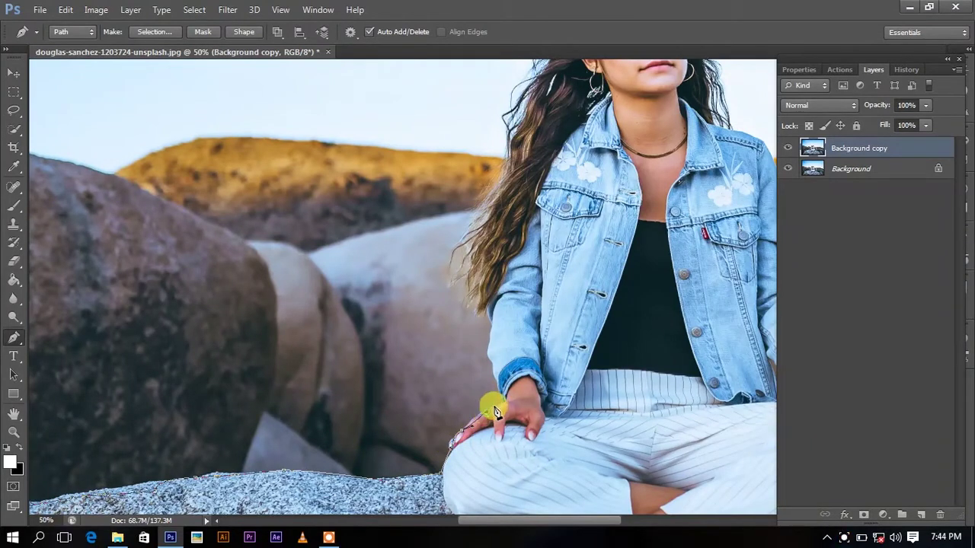
{"action": "left_click", "coordinate": [493, 364]}
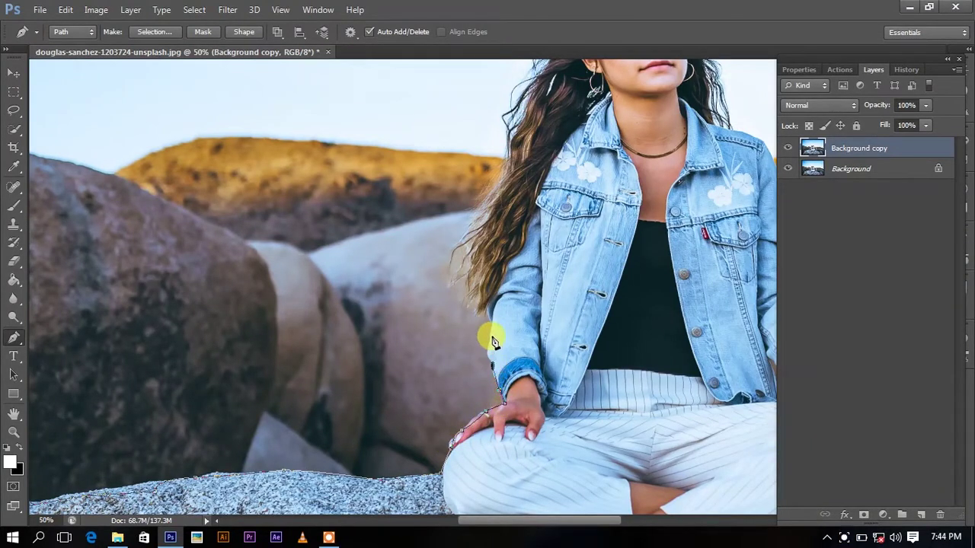
- Add anchors up her hair edge, undoing the last misplaced ones
{"action": "left_click_drag", "start_coordinate": [482, 305], "coordinate": [523, 452]}
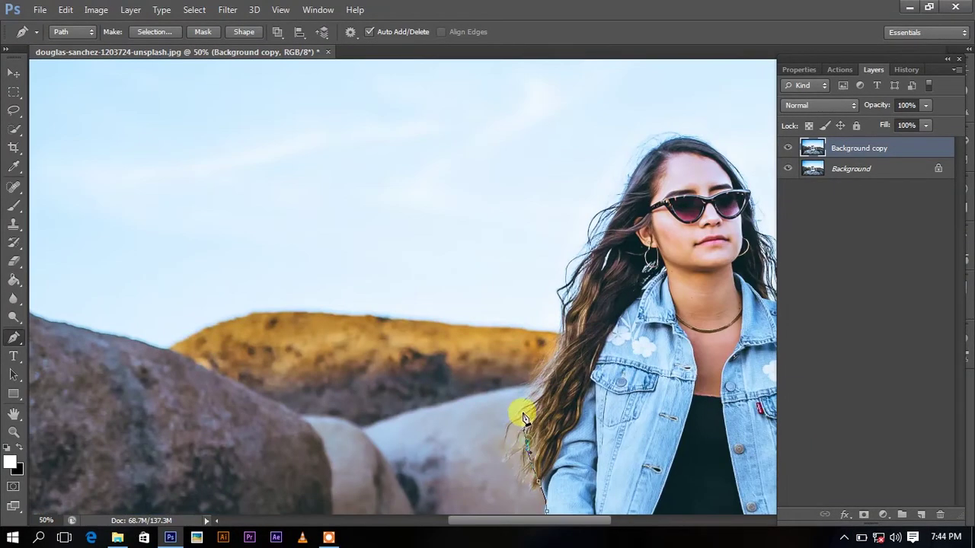
{"action": "left_click", "coordinate": [558, 352]}
{"action": "left_click", "coordinate": [583, 263]}
{"action": "left_click", "coordinate": [601, 243]}
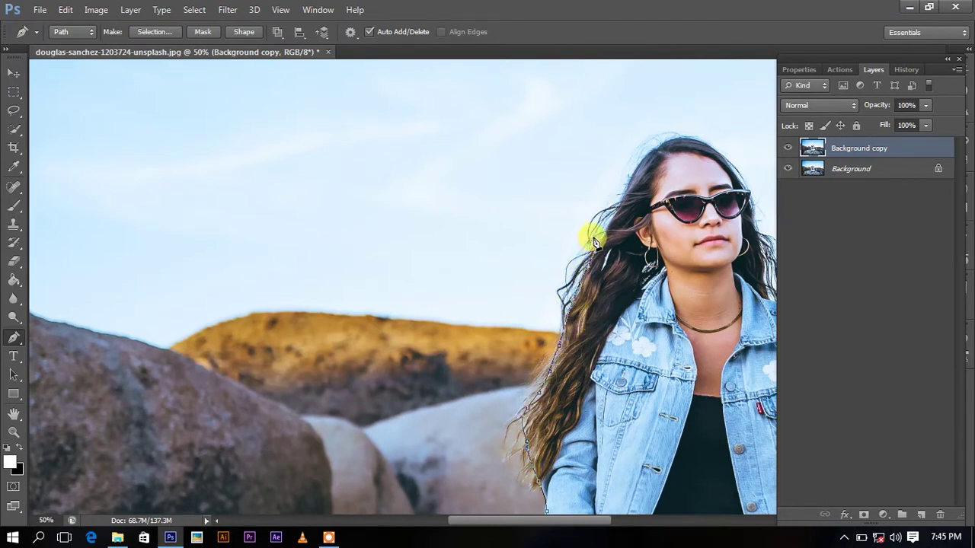
{"action": "key", "text": "ctrl+alt+z"}
{"action": "key", "text": "ctrl+alt+z"}
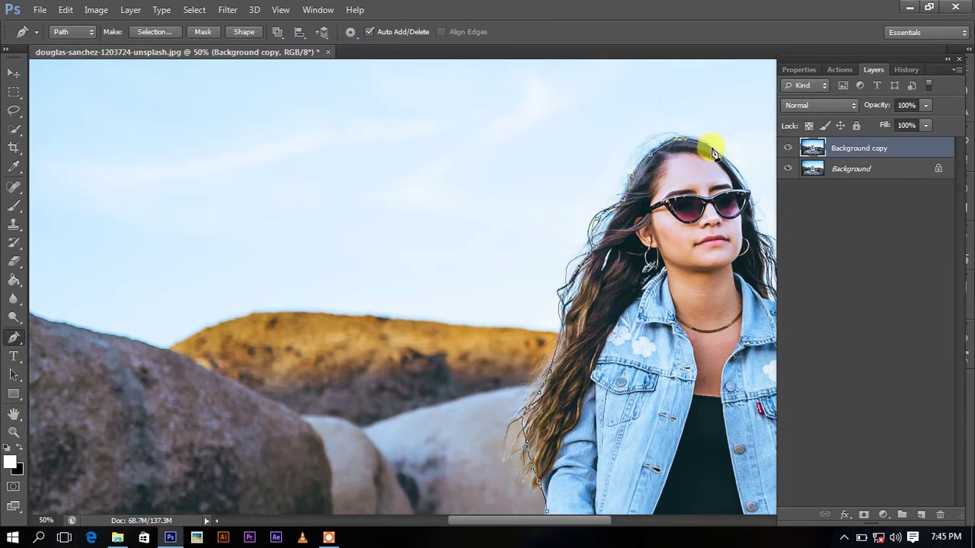
- Carry the path over her shoulder and down her right sleeve edge
{"action": "left_click_drag", "start_coordinate": [740, 183], "coordinate": [722, 183]}
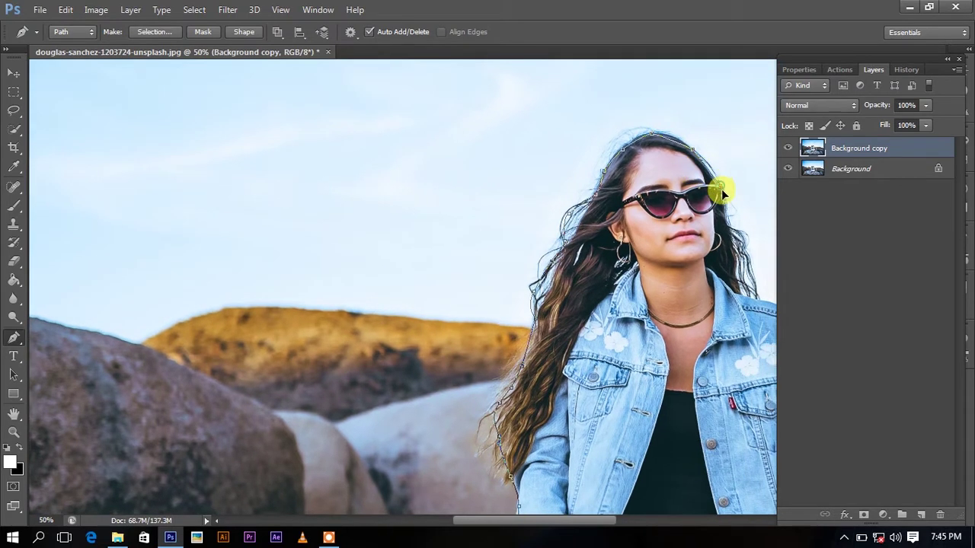
{"action": "left_click_drag", "start_coordinate": [737, 290], "coordinate": [696, 259]}
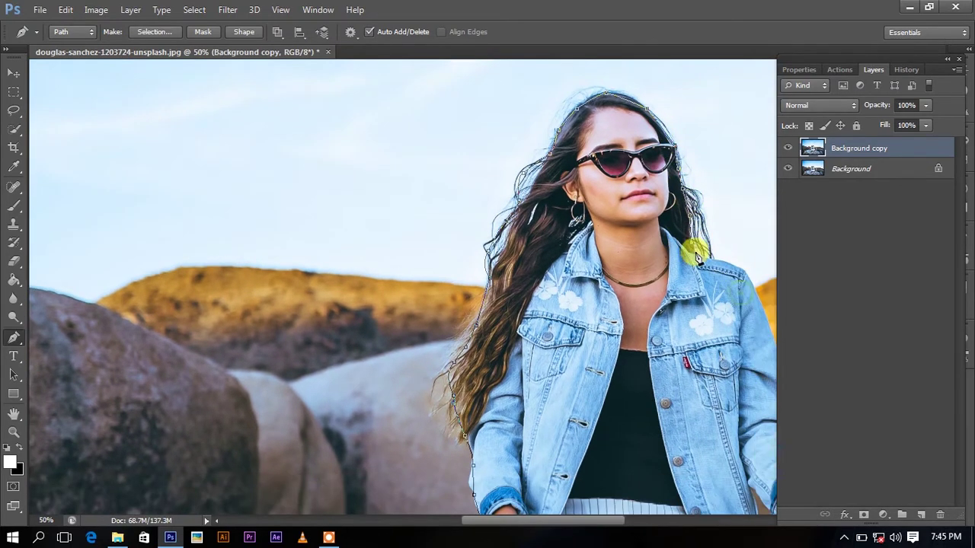
{"action": "left_click", "coordinate": [737, 269]}
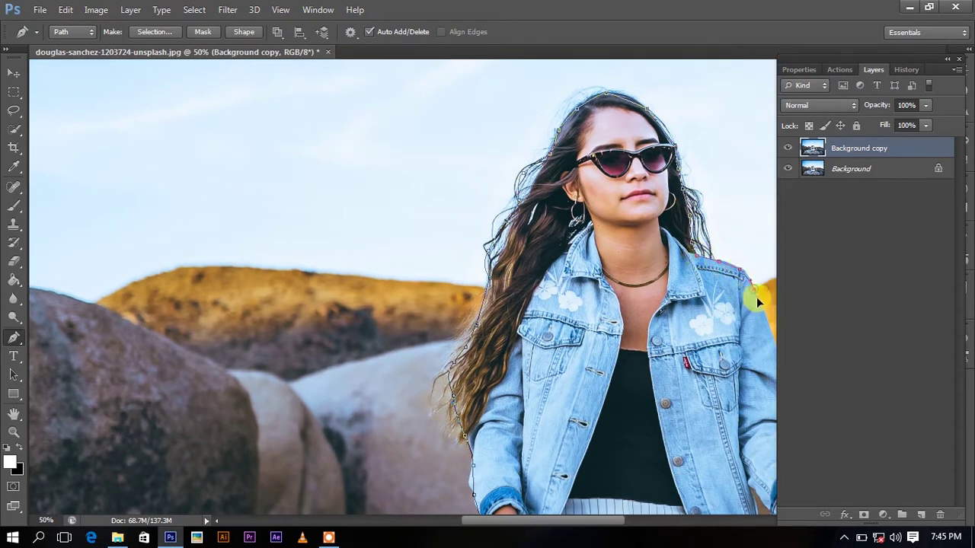
{"action": "left_click_drag", "start_coordinate": [756, 301], "coordinate": [619, 225]}
{"action": "left_click", "coordinate": [634, 261]}
{"action": "left_click", "coordinate": [642, 290]}
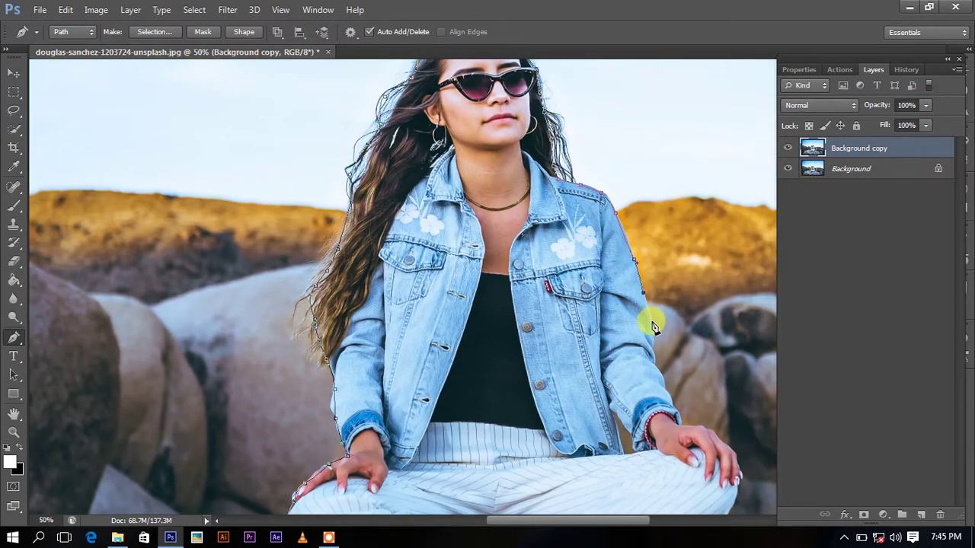
- Extend the path down her knee, past the sandal and along the rock top
{"action": "left_click_drag", "start_coordinate": [654, 358], "coordinate": [575, 248]}
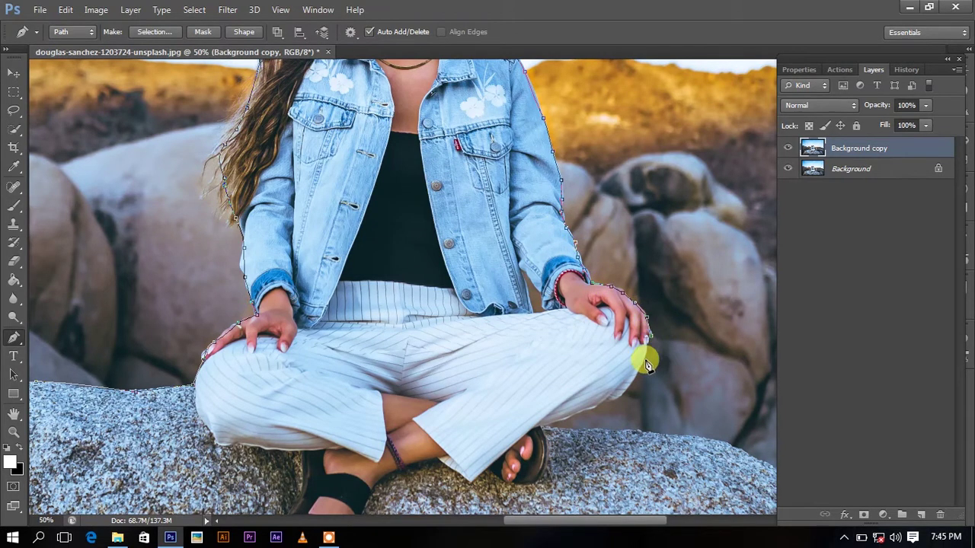
{"action": "left_click", "coordinate": [617, 396]}
{"action": "left_click", "coordinate": [543, 430]}
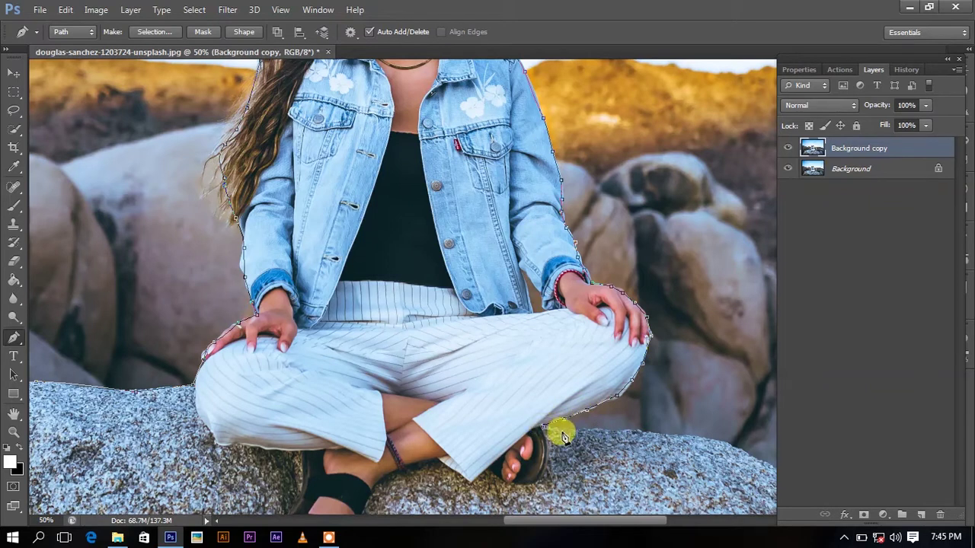
{"action": "left_click", "coordinate": [679, 438]}
{"action": "left_click_drag", "start_coordinate": [714, 451], "coordinate": [482, 329]}
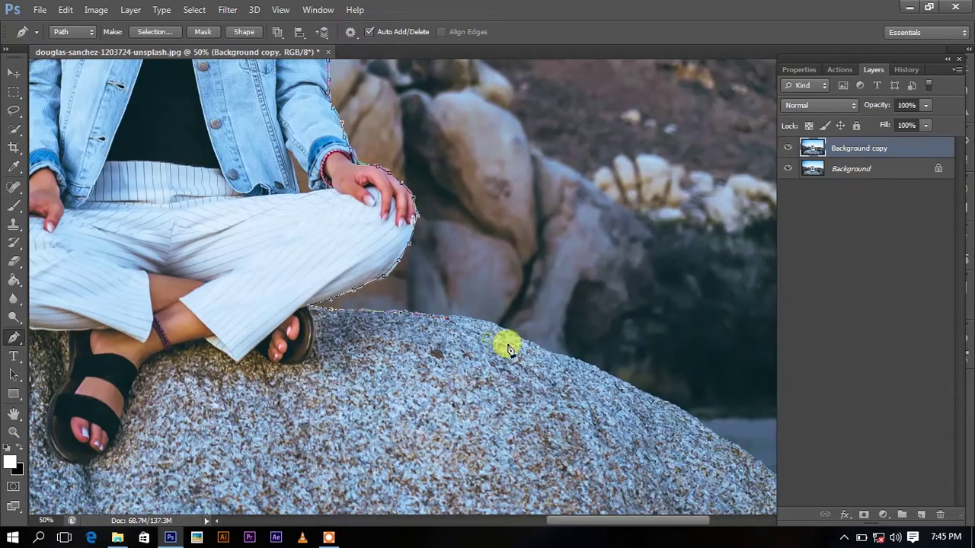
{"action": "left_click", "coordinate": [630, 386]}
- Carry the path down the rock's right slope past the image's bottom edge
{"action": "left_click_drag", "start_coordinate": [663, 408], "coordinate": [514, 269]}
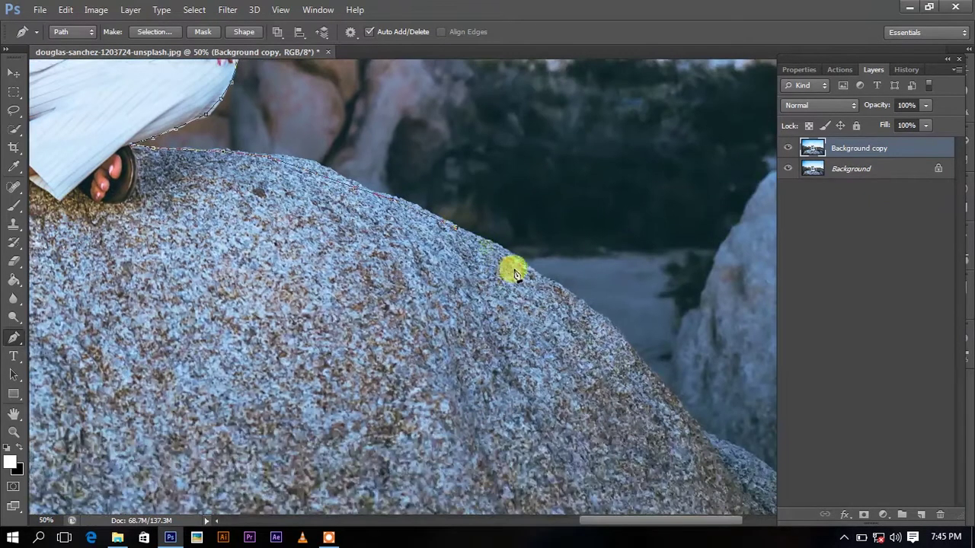
{"action": "left_click_drag", "start_coordinate": [614, 332], "coordinate": [436, 206]}
{"action": "left_click", "coordinate": [442, 207]}
{"action": "left_click", "coordinate": [478, 242]}
{"action": "left_click", "coordinate": [516, 277]}
{"action": "left_click", "coordinate": [582, 323]}
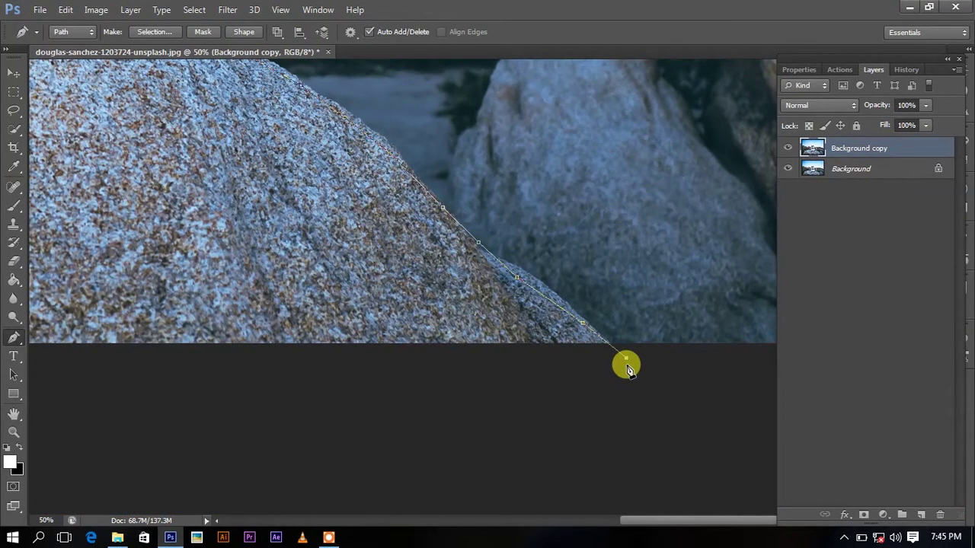
- Zoom out and close the path at its starting anchor
{"action": "scroll", "coordinate": [579, 385], "scroll_direction": "down", "scroll_amount": 2}
{"action": "scroll", "coordinate": [209, 366], "scroll_direction": "down", "scroll_amount": 1}
{"action": "scroll", "coordinate": [772, 243], "scroll_direction": "left", "scroll_amount": 3}
{"action": "scroll", "coordinate": [512, 280], "scroll_direction": "left", "scroll_amount": 2}
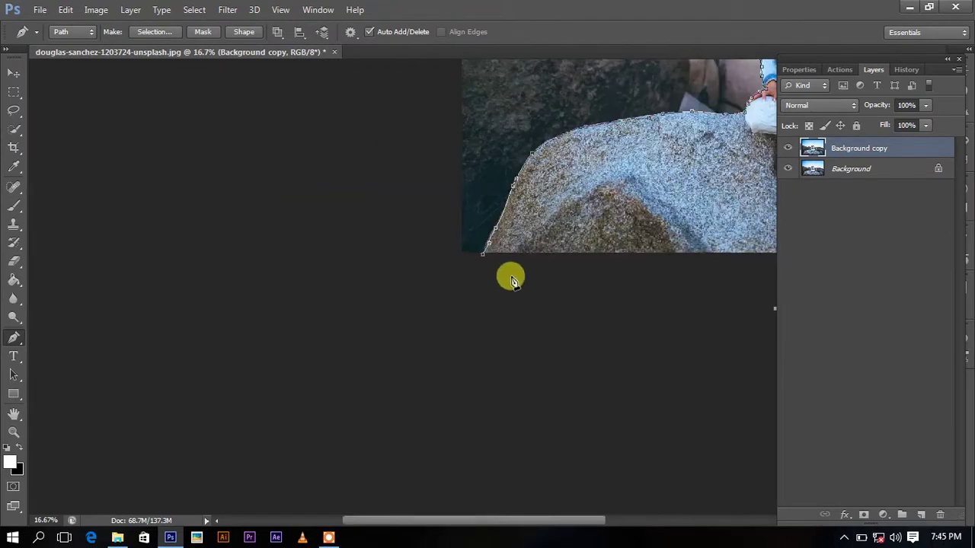
{"action": "left_click", "coordinate": [482, 255]}
{"action": "scroll", "coordinate": [575, 228], "scroll_direction": "up", "scroll_amount": 3}
{"action": "scroll", "coordinate": [576, 229], "scroll_direction": "right", "scroll_amount": 3}
- Convert the closed path into a selection with Make Selection
{"action": "right_click", "coordinate": [619, 244]}
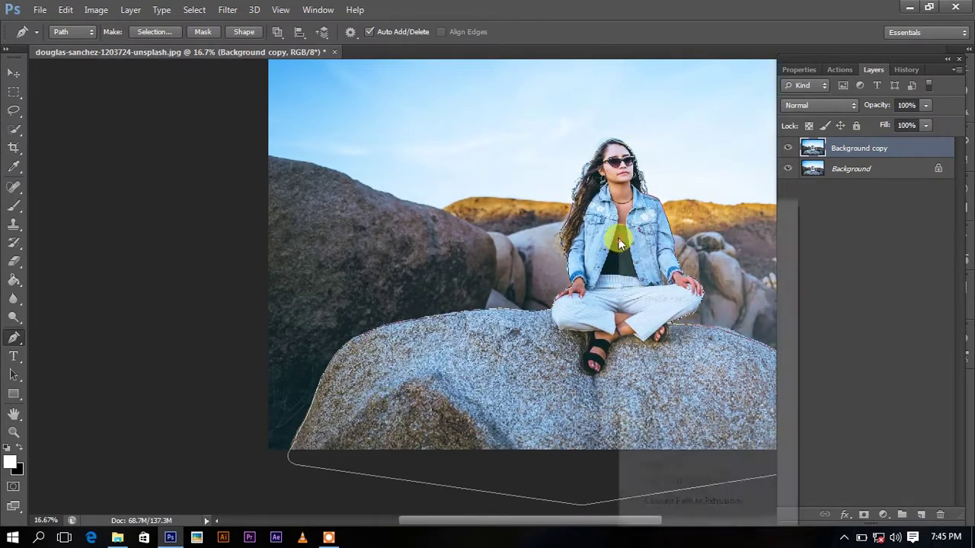
{"action": "left_click", "coordinate": [655, 270]}
{"action": "left_click", "coordinate": [564, 152]}
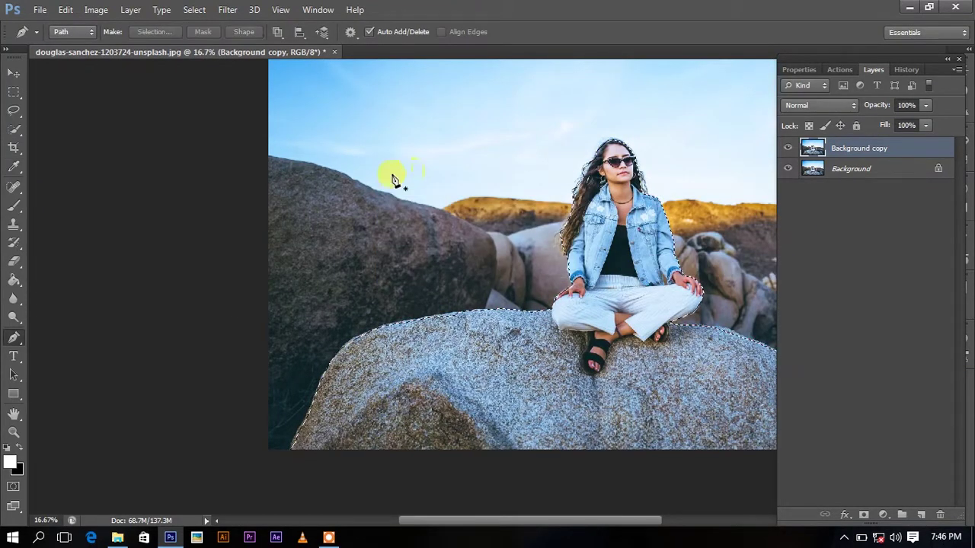
- Refine the selection edge, painting the refine radius over her left hair strands
{"action": "left_click", "coordinate": [14, 92]}
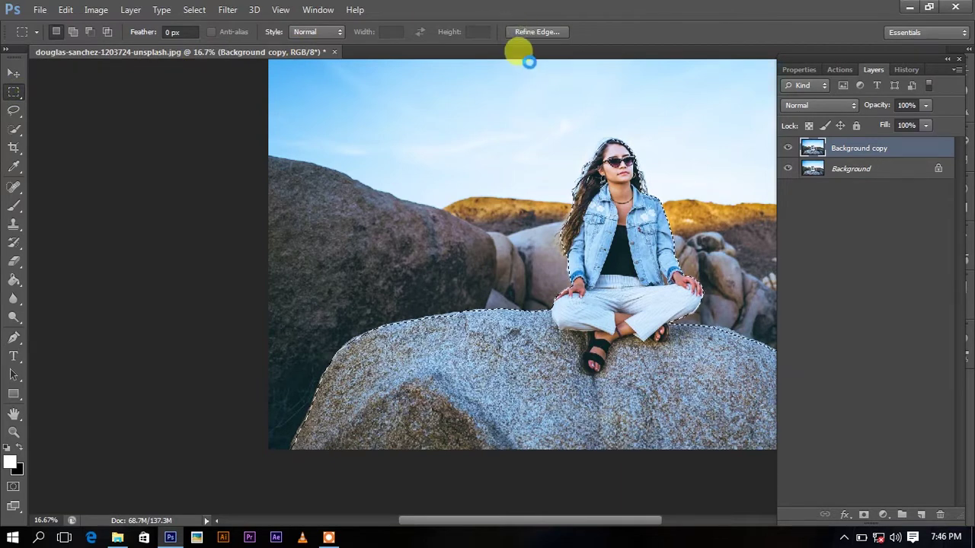
{"action": "left_click", "coordinate": [536, 32]}
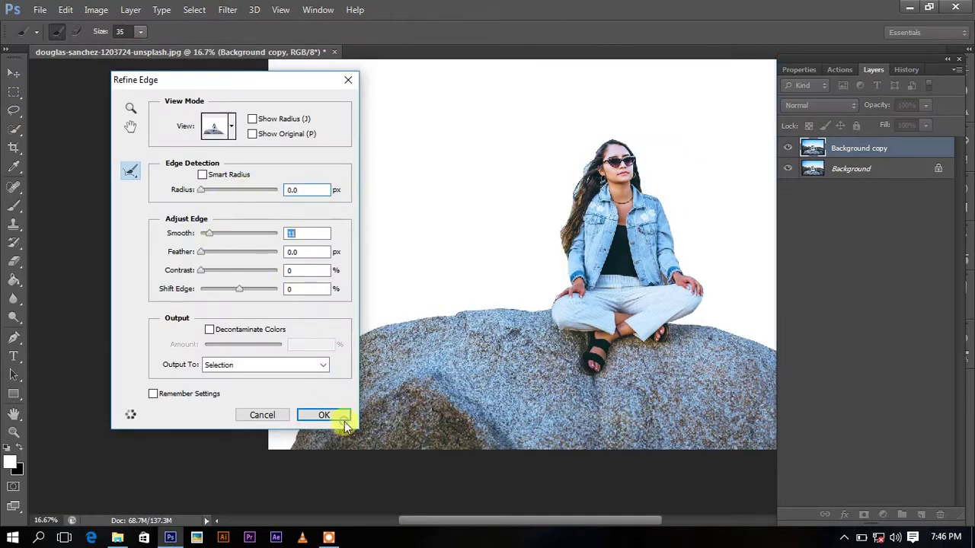
{"action": "left_click", "coordinate": [342, 424]}
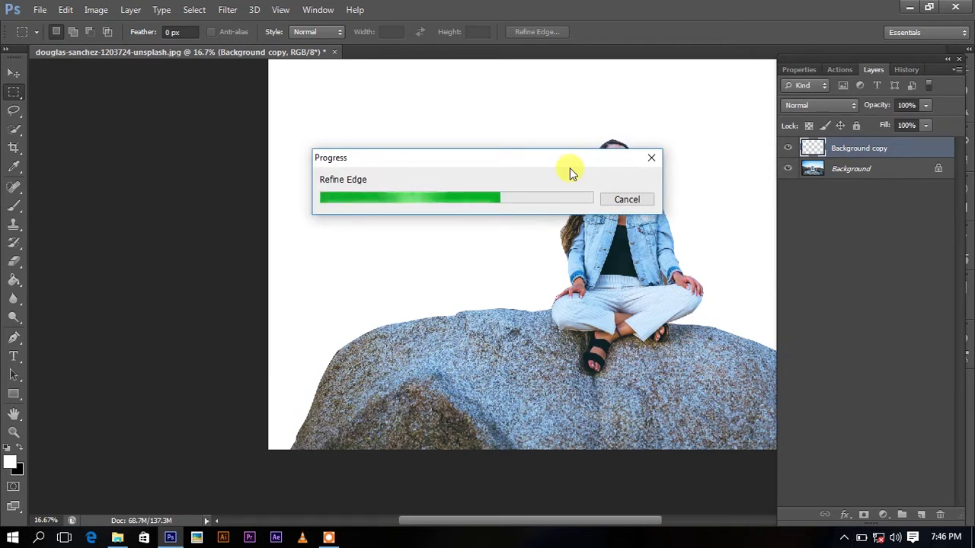
{"action": "key", "text": "ctrl+z"}
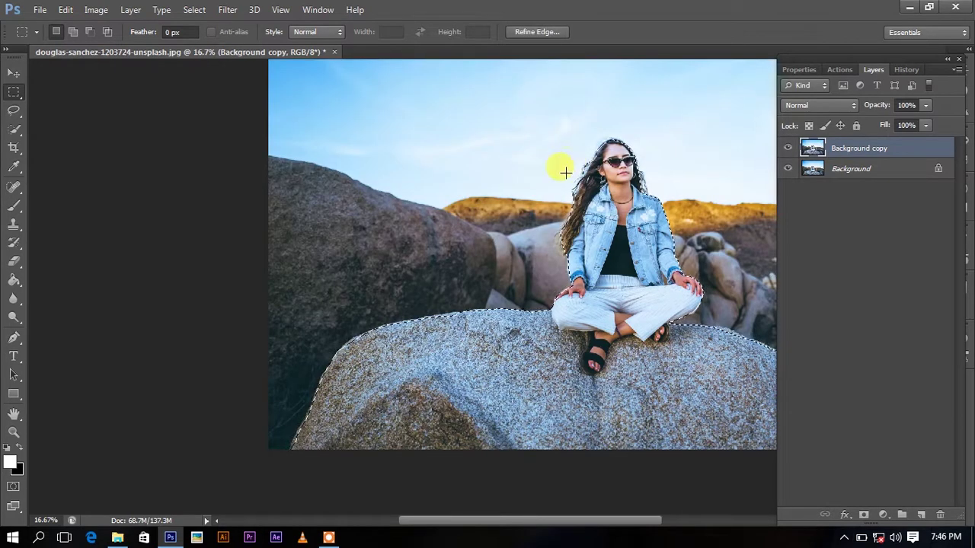
{"action": "left_click", "coordinate": [526, 32]}
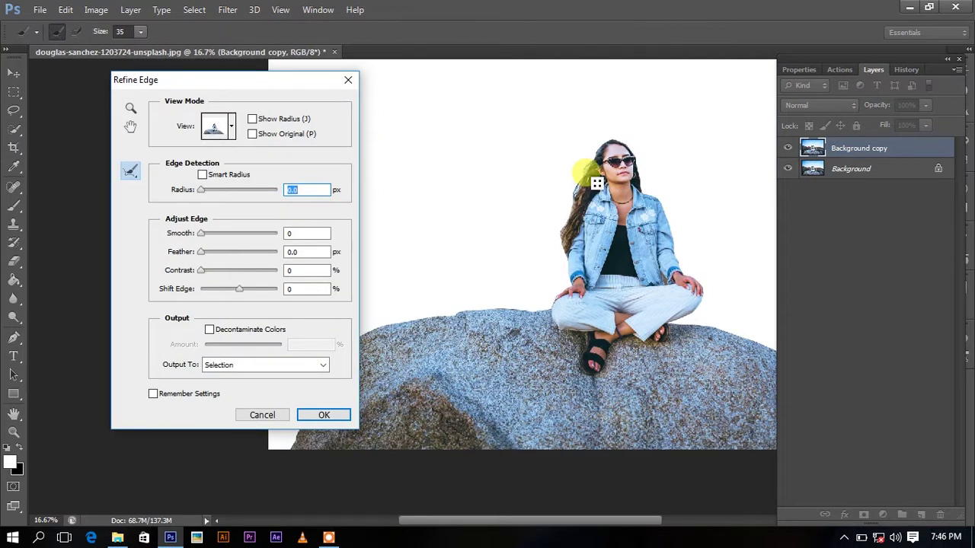
{"action": "scroll", "coordinate": [596, 183], "scroll_direction": "up", "scroll_amount": 3}
{"action": "scroll", "coordinate": [637, 130], "scroll_direction": "up", "scroll_amount": 3}
{"action": "mouse_move", "coordinate": [572, 139]}
{"action": "left_mouse_down"}
{"action": "mouse_move", "coordinate": [544, 157]}
{"action": "mouse_move", "coordinate": [532, 227]}
{"action": "mouse_move", "coordinate": [507, 261]}
{"action": "left_mouse_up"}
- Apply the refined edge, copy the subject to Layer 1 and hide the original layers
{"action": "left_click", "coordinate": [323, 415]}
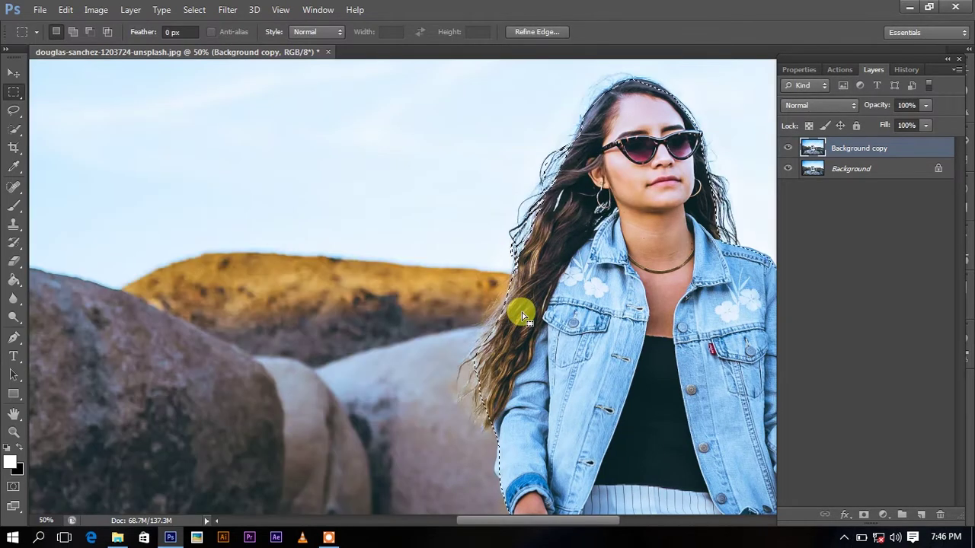
{"action": "key", "text": "ctrl+shift+alt+n"}
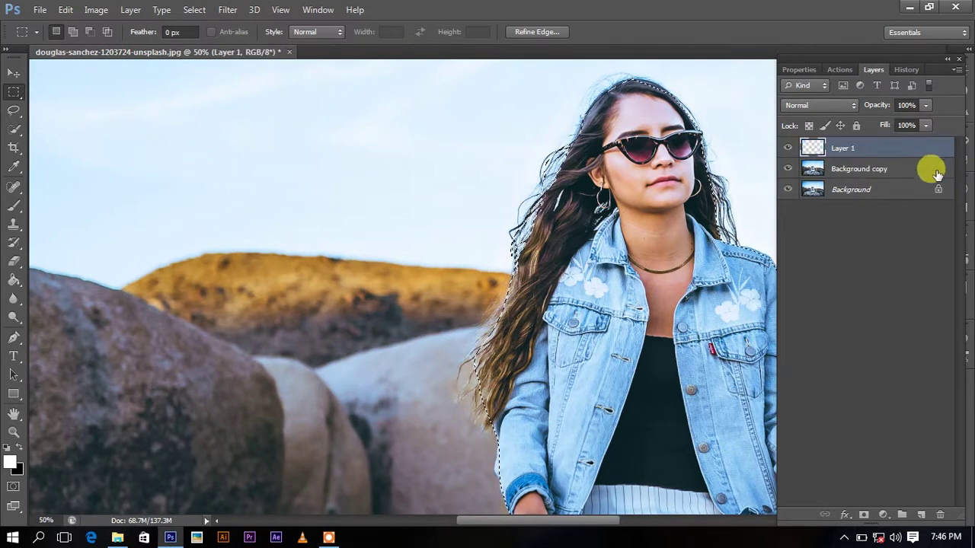
{"action": "left_click_drag", "start_coordinate": [787, 169], "coordinate": [787, 189]}
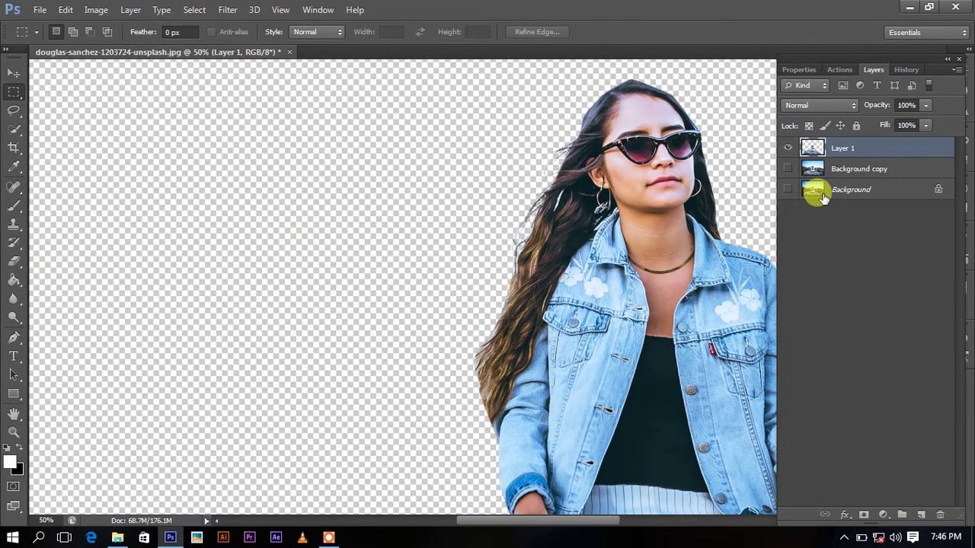
{"action": "key", "text": "ctrl+minus"}
{"action": "key", "text": "ctrl+minus"}
{"action": "key", "text": "ctrl+minus"}
{"action": "key", "text": "ctrl+minus"}
- Place the jairph-418199-unsplash lake photo into the document as a new layer
{"action": "left_click", "coordinate": [910, 6]}
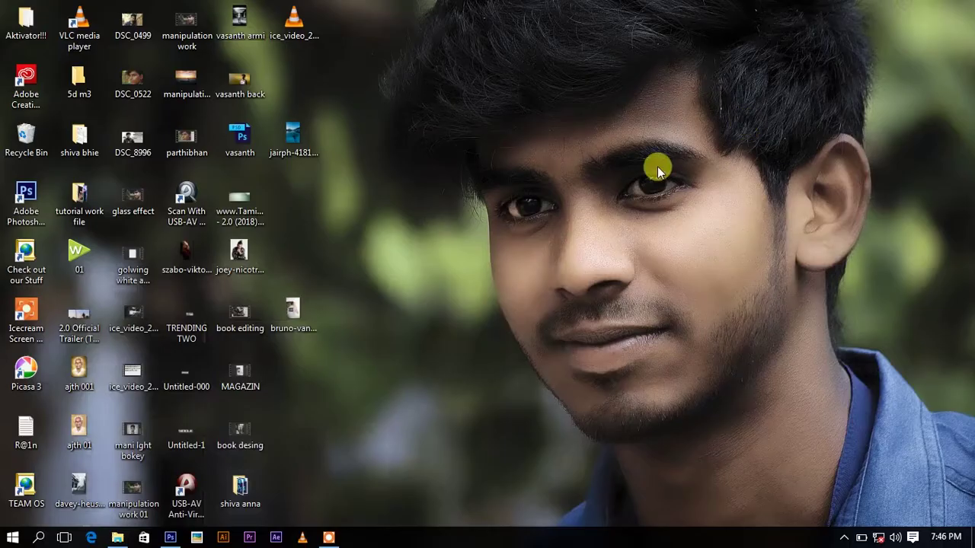
{"action": "left_click", "coordinate": [293, 141]}
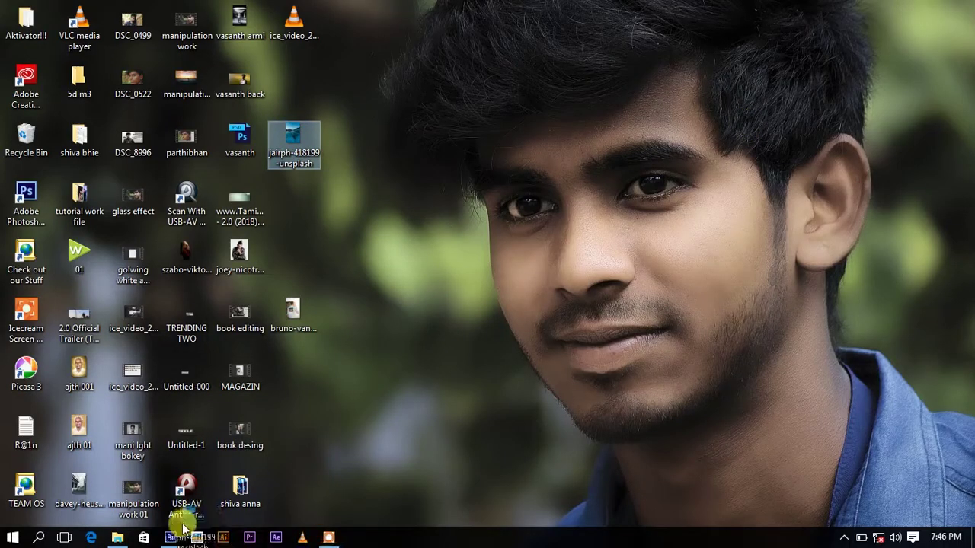
{"action": "left_click", "coordinate": [174, 537]}
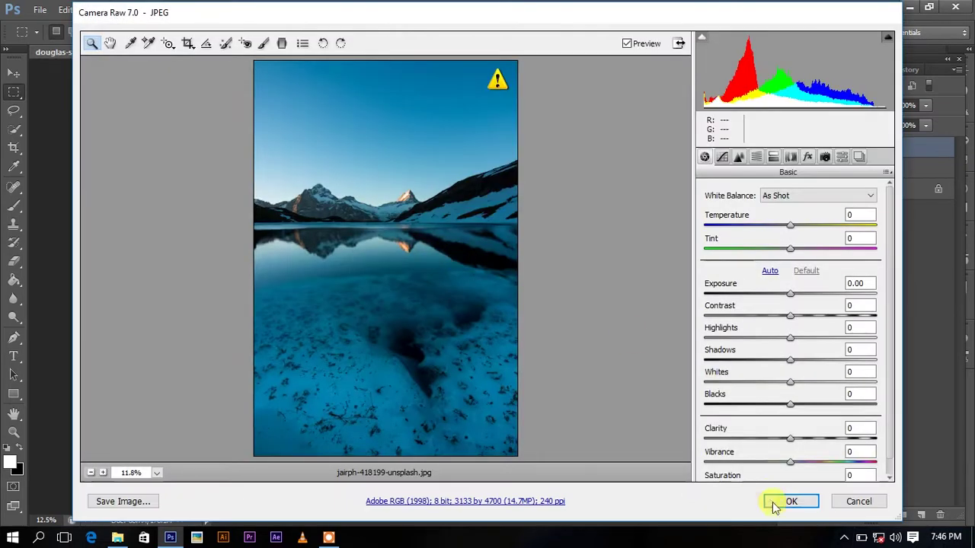
{"action": "left_click", "coordinate": [788, 500]}
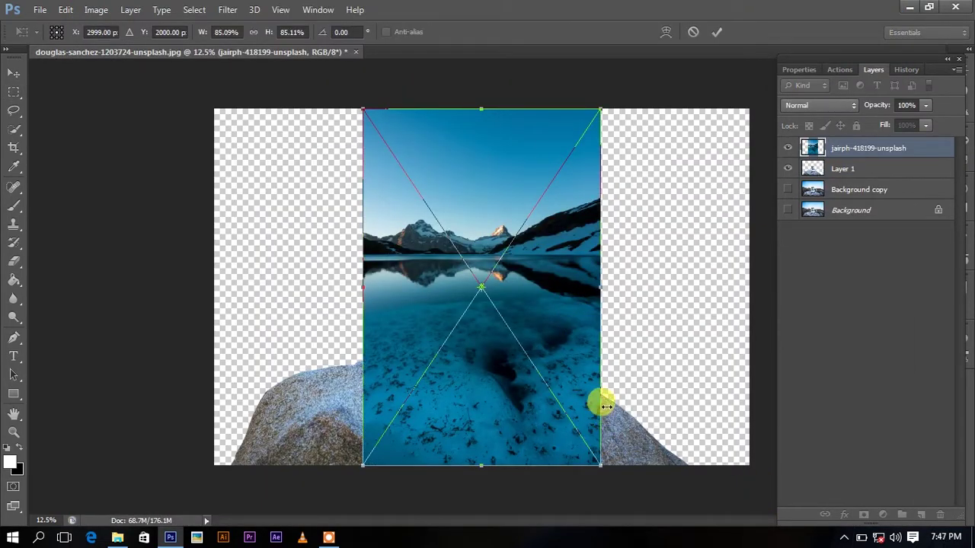
{"action": "key", "text": "Return"}
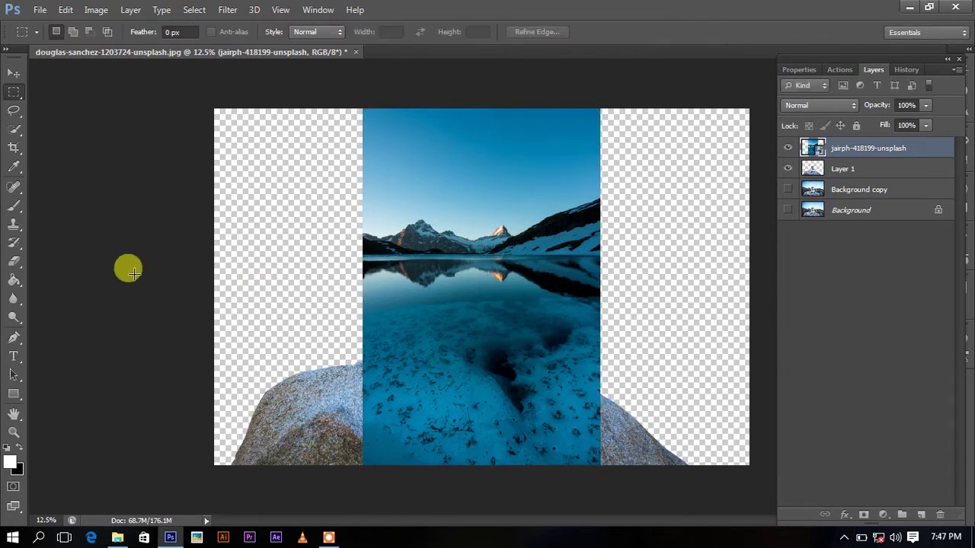
- Crop the canvas's left and right sides to the lake photo's portrait width
{"action": "left_click", "coordinate": [12, 146]}
{"action": "mouse_move", "coordinate": [214, 287]}
{"action": "left_mouse_down"}
{"action": "mouse_move", "coordinate": [247, 297]}
{"action": "mouse_move", "coordinate": [290, 287]}
{"action": "left_mouse_up"}
{"action": "left_click_drag", "start_coordinate": [671, 287], "coordinate": [599, 309]}
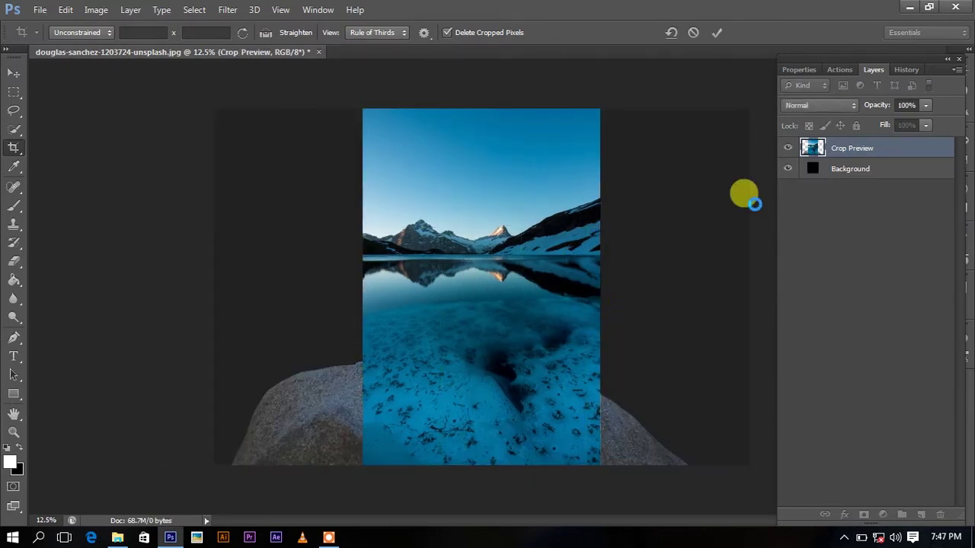
{"action": "left_click", "coordinate": [781, 192]}
{"action": "left_click", "coordinate": [853, 180]}
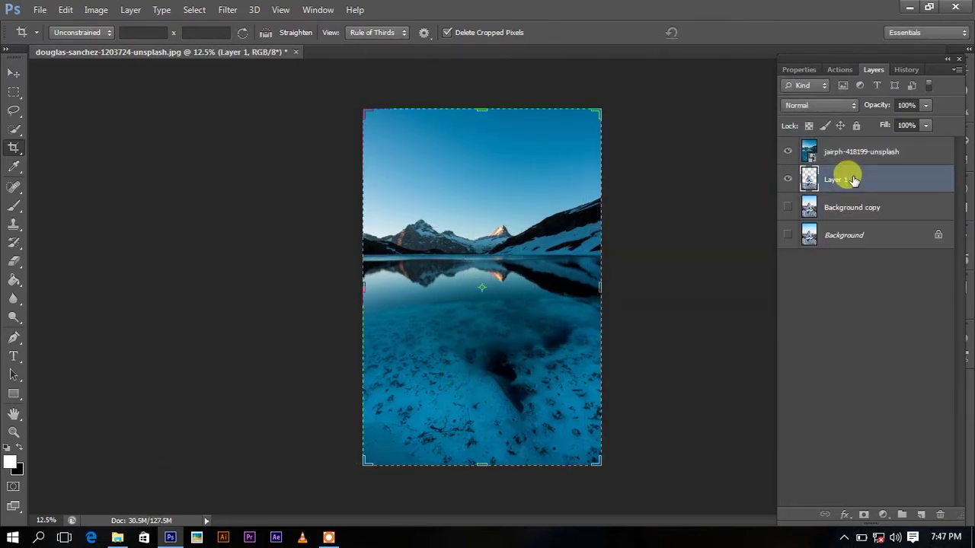
- Move Layer 1 above the lake and scale it to about 106%, anchored at the bottom
{"action": "left_click_drag", "start_coordinate": [859, 176], "coordinate": [861, 154]}
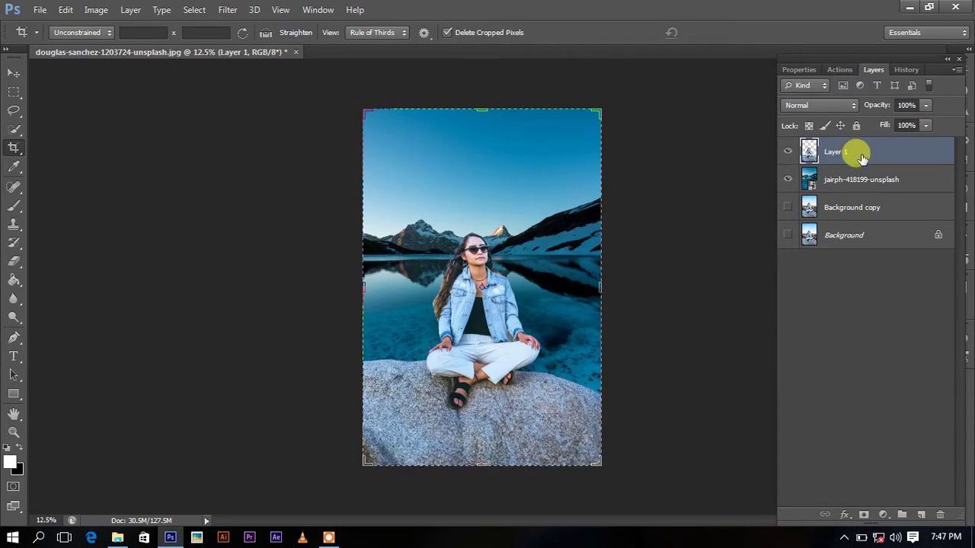
{"action": "key", "text": "ctrl+t"}
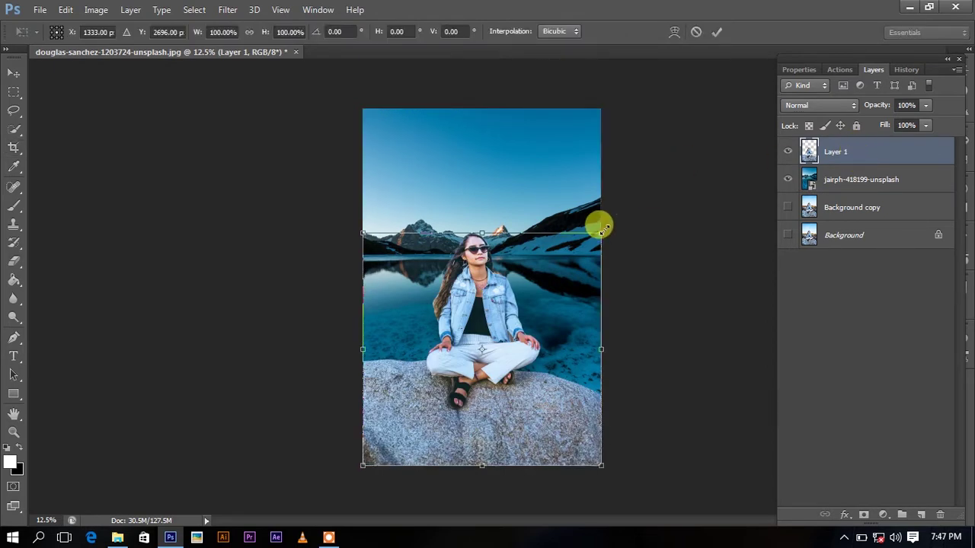
{"action": "left_click_drag", "start_coordinate": [606, 230], "coordinate": [583, 254]}
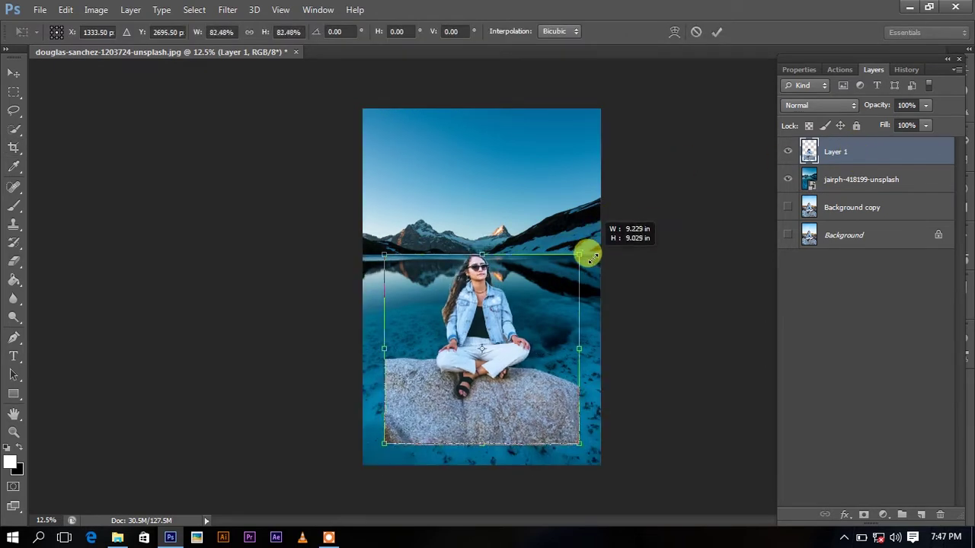
{"action": "left_click_drag", "start_coordinate": [525, 315], "coordinate": [536, 251]}
{"action": "left_click_drag", "start_coordinate": [581, 396], "coordinate": [601, 434]}
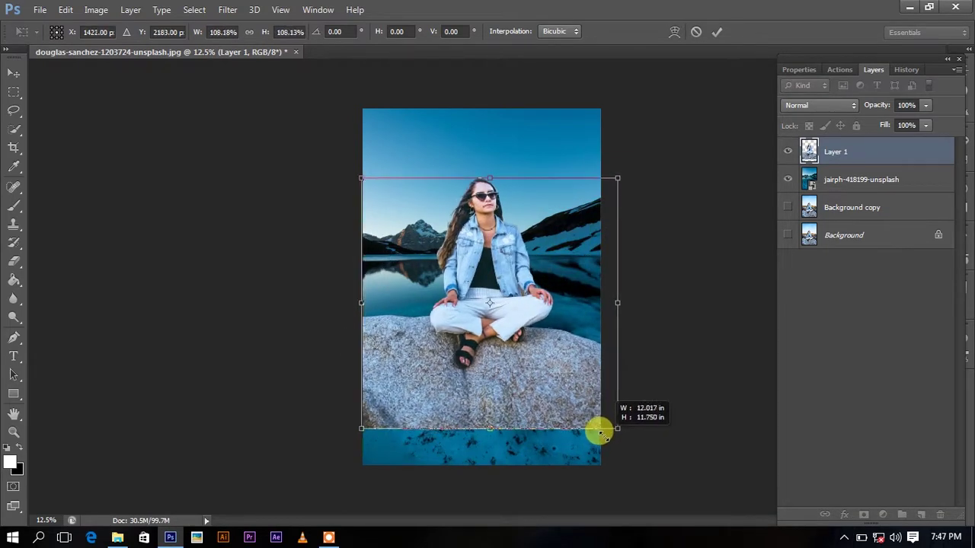
{"action": "left_click_drag", "start_coordinate": [533, 391], "coordinate": [537, 432]}
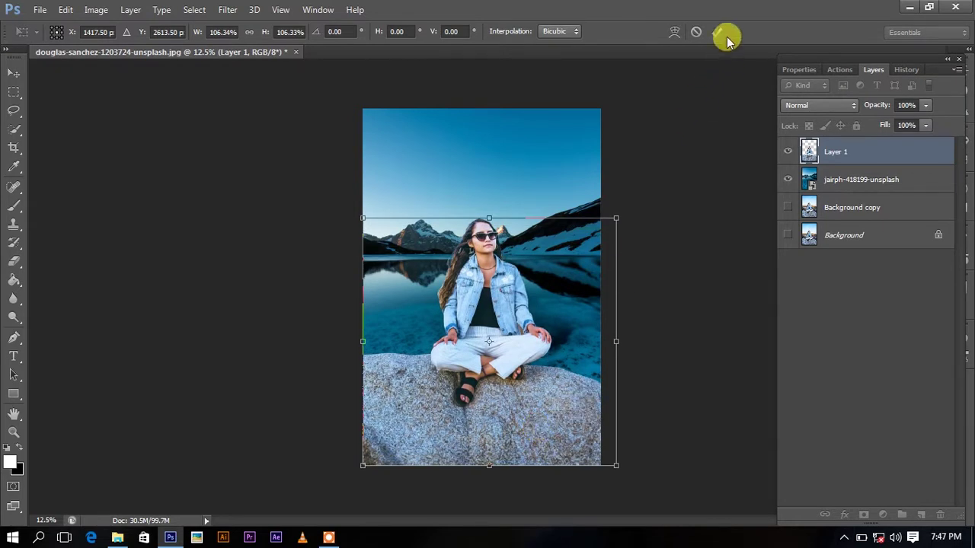
{"action": "key", "text": "Return"}
- Return to the Move tool and zoom to check the composite
{"action": "key", "text": "c"}
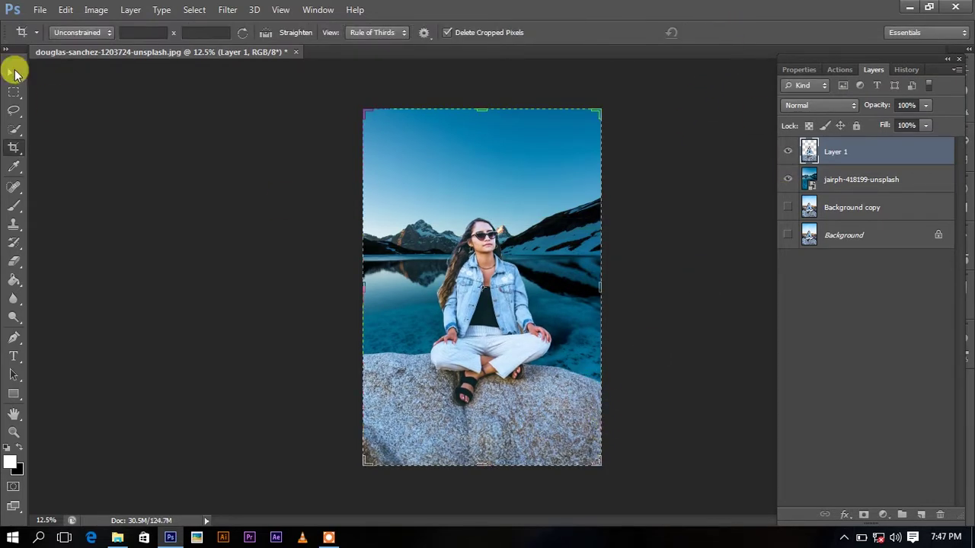
{"action": "left_click", "coordinate": [15, 72]}
{"action": "scroll", "coordinate": [497, 247], "scroll_direction": "up", "scroll_amount": 1}
{"action": "scroll", "coordinate": [496, 224], "scroll_direction": "up", "scroll_amount": 1}
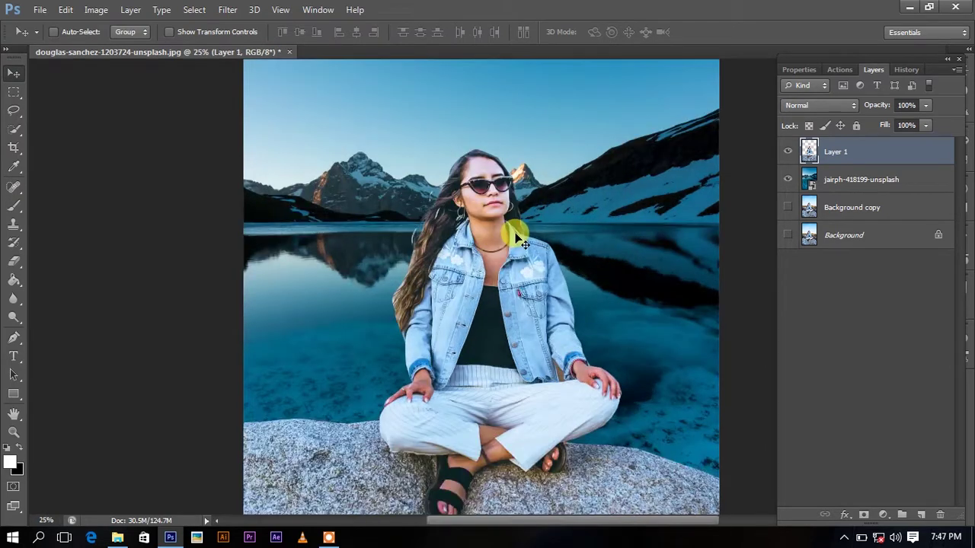
{"action": "scroll", "coordinate": [516, 226], "scroll_direction": "up", "scroll_amount": 2}
{"action": "scroll", "coordinate": [516, 174], "scroll_direction": "up", "scroll_amount": 1}
{"action": "scroll", "coordinate": [583, 145], "scroll_direction": "down", "scroll_amount": 2}
{"action": "scroll", "coordinate": [686, 178], "scroll_direction": "down", "scroll_amount": 2}
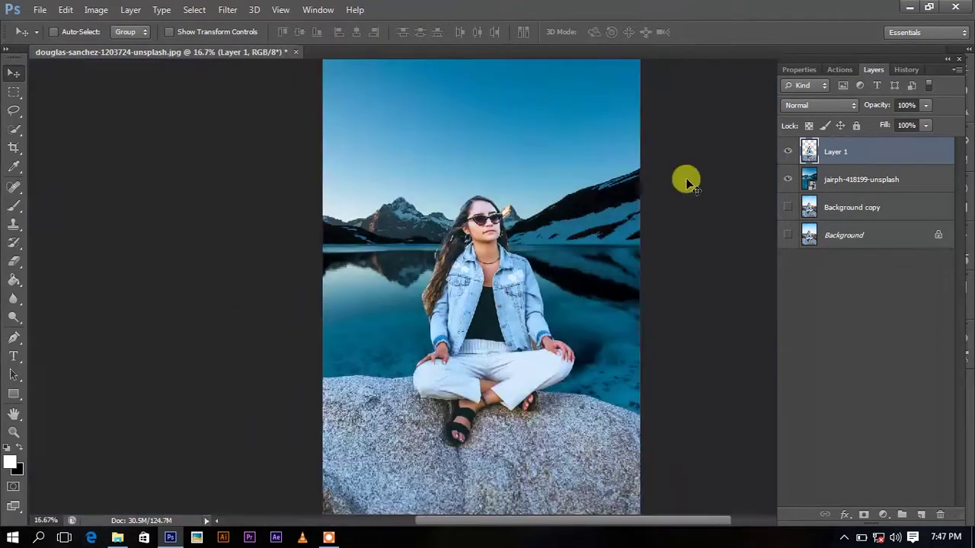
- Apply a 26.4-pixel Gaussian Blur to the lake photo layer
{"action": "left_click", "coordinate": [843, 189]}
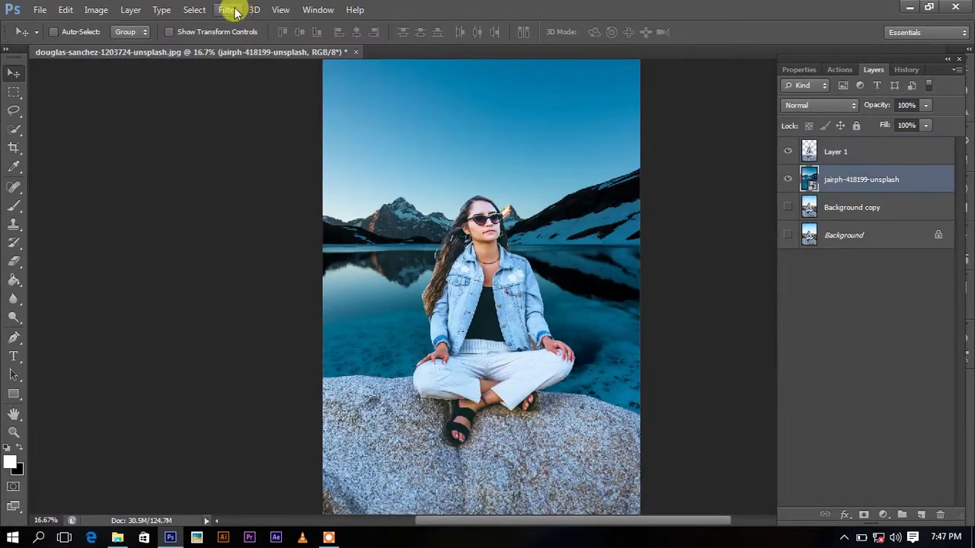
{"action": "left_click", "coordinate": [229, 9]}
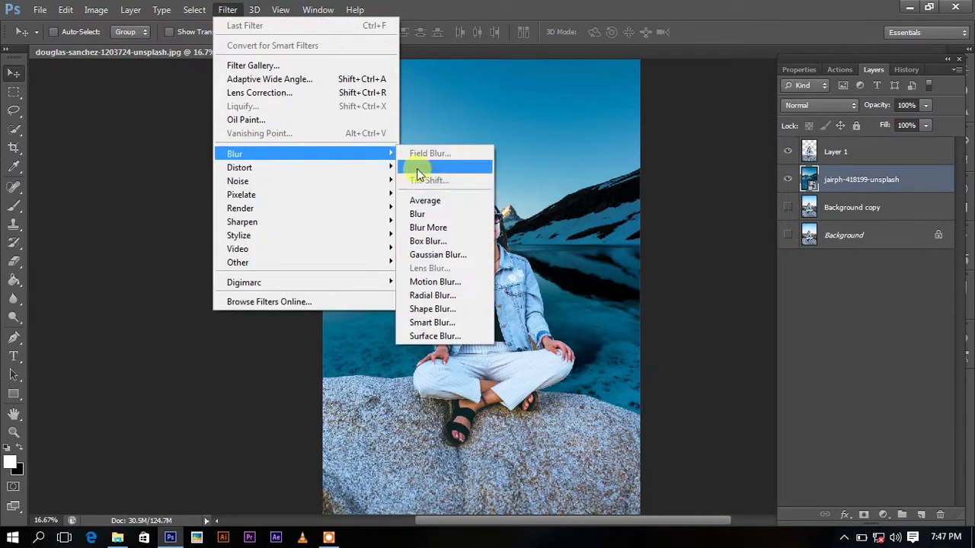
{"action": "left_click", "coordinate": [431, 252]}
{"action": "left_click_drag", "start_coordinate": [465, 108], "coordinate": [801, 124]}
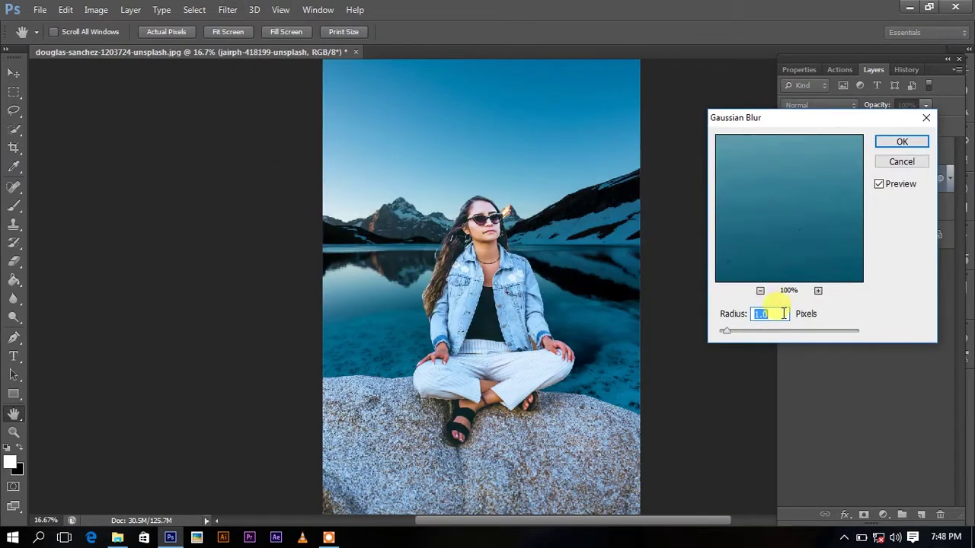
{"action": "left_click_drag", "start_coordinate": [774, 332], "coordinate": [794, 332]}
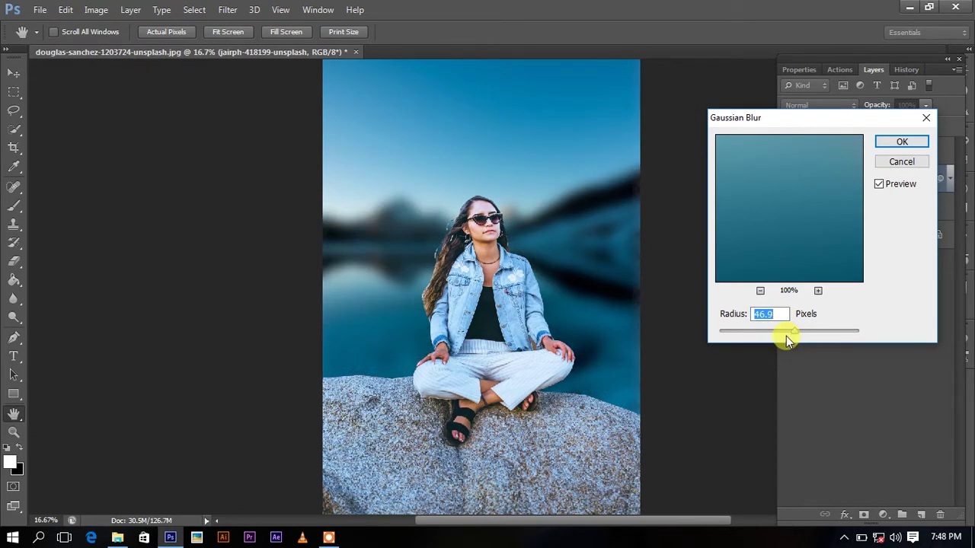
{"action": "left_click_drag", "start_coordinate": [793, 332], "coordinate": [770, 336]}
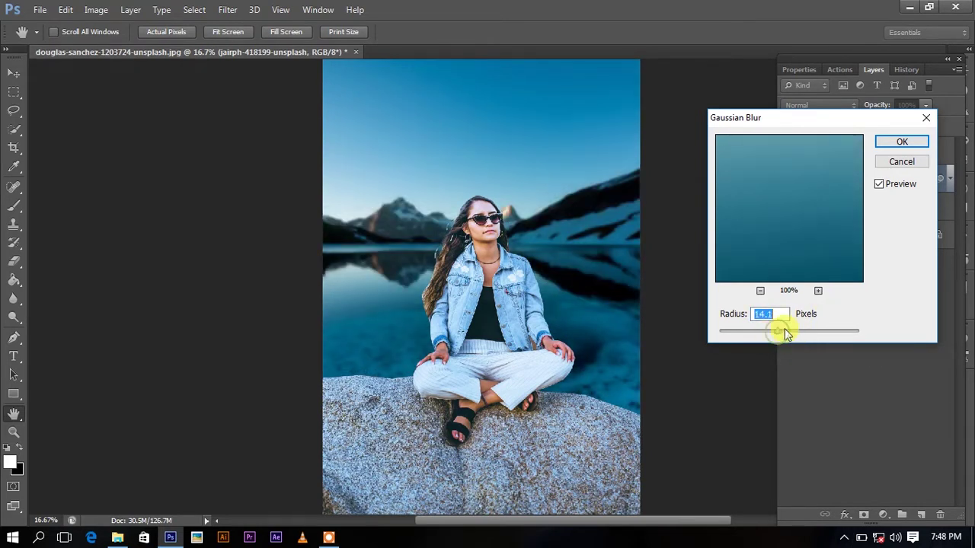
{"action": "left_click", "coordinate": [784, 332]}
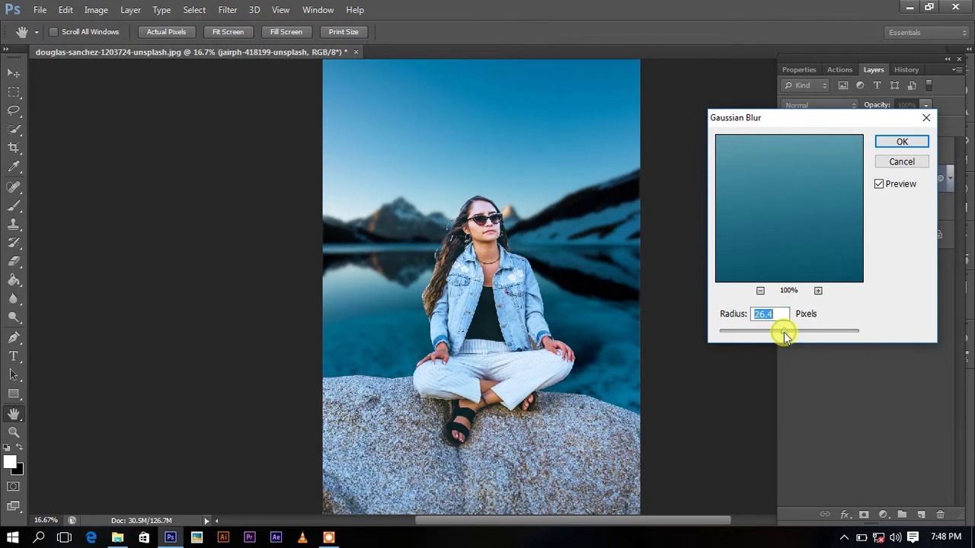
{"action": "left_click", "coordinate": [902, 143]}
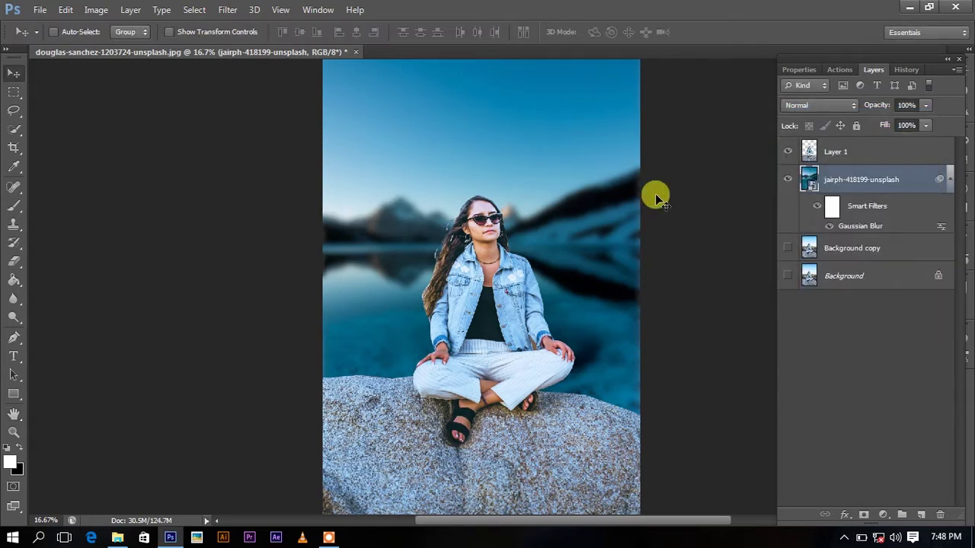
- Add a Color Balance adjustment to Layer 1 with midtones -8, -3, +16
{"action": "left_click", "coordinate": [864, 154]}
{"action": "left_click", "coordinate": [883, 515]}
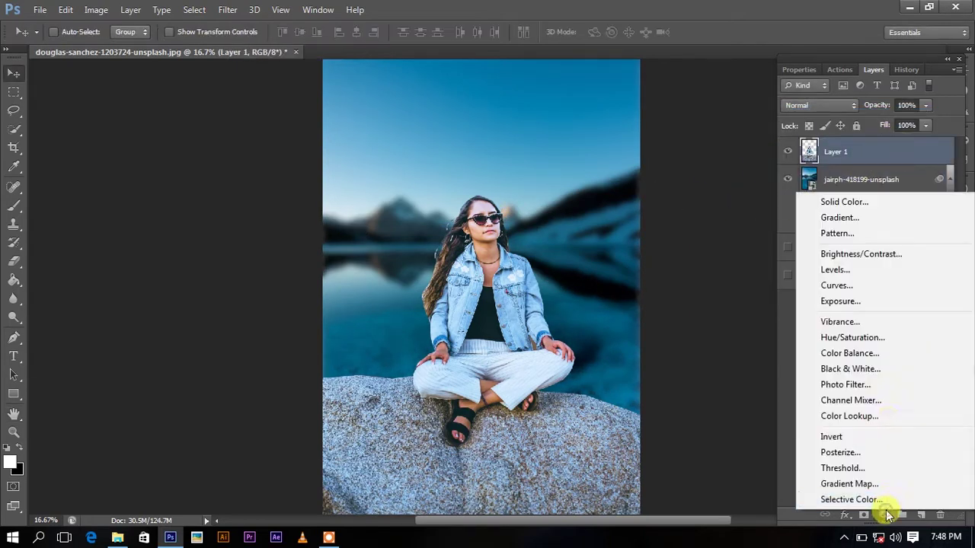
{"action": "left_click", "coordinate": [881, 354]}
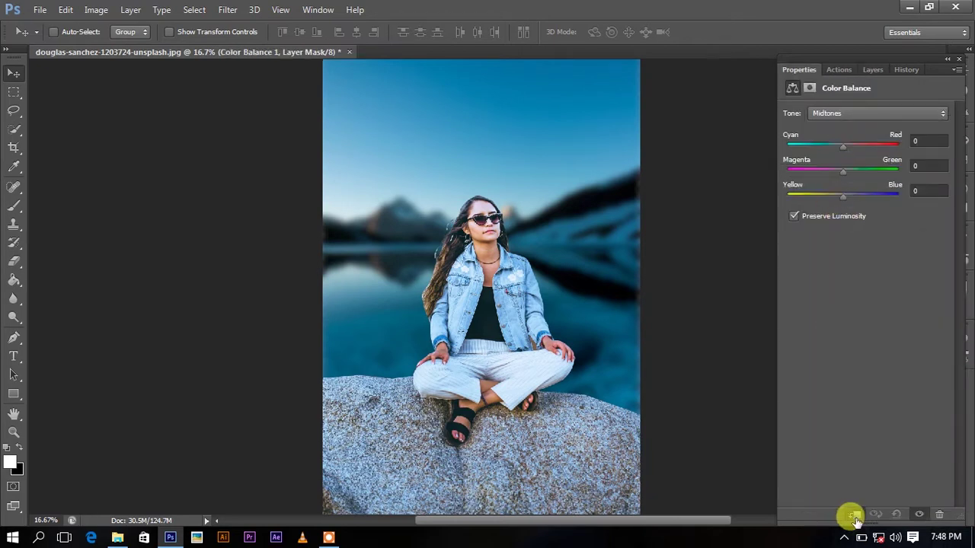
{"action": "left_click_drag", "start_coordinate": [842, 195], "coordinate": [826, 204]}
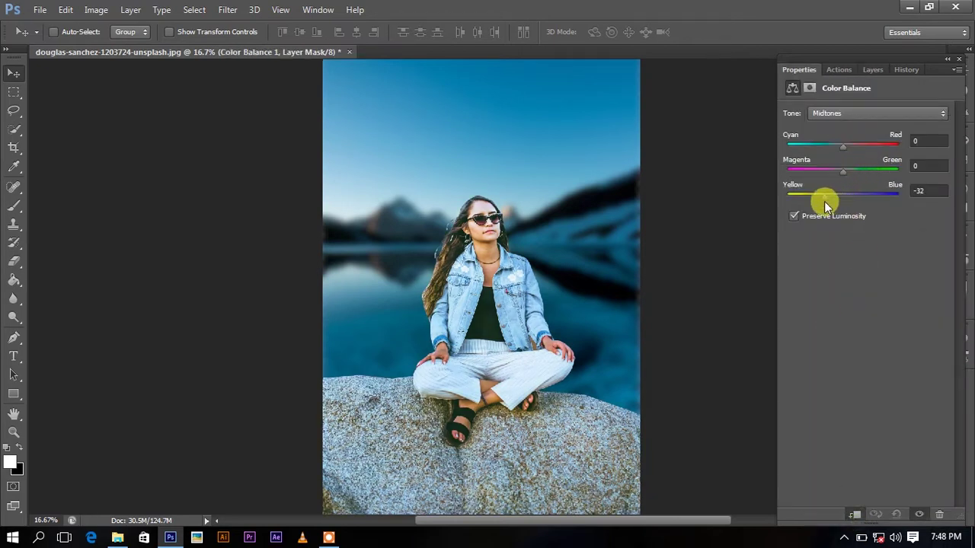
{"action": "left_click_drag", "start_coordinate": [843, 171], "coordinate": [848, 175]}
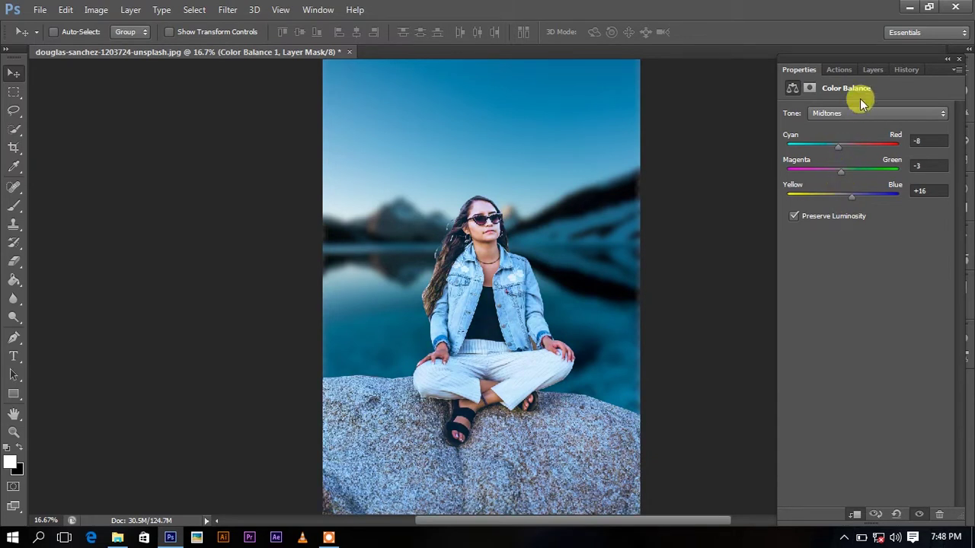
{"action": "left_click", "coordinate": [874, 69]}
- Start a Gradient fill layer on the lake layer, then cancel it
{"action": "left_click", "coordinate": [861, 208]}
{"action": "left_click", "coordinate": [885, 517]}
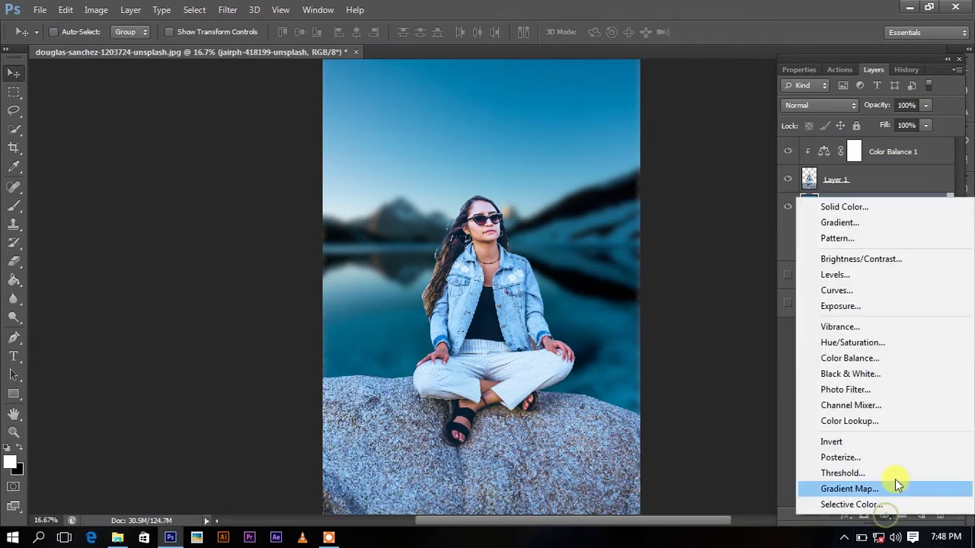
{"action": "left_click", "coordinate": [892, 220]}
{"action": "left_click", "coordinate": [825, 188]}
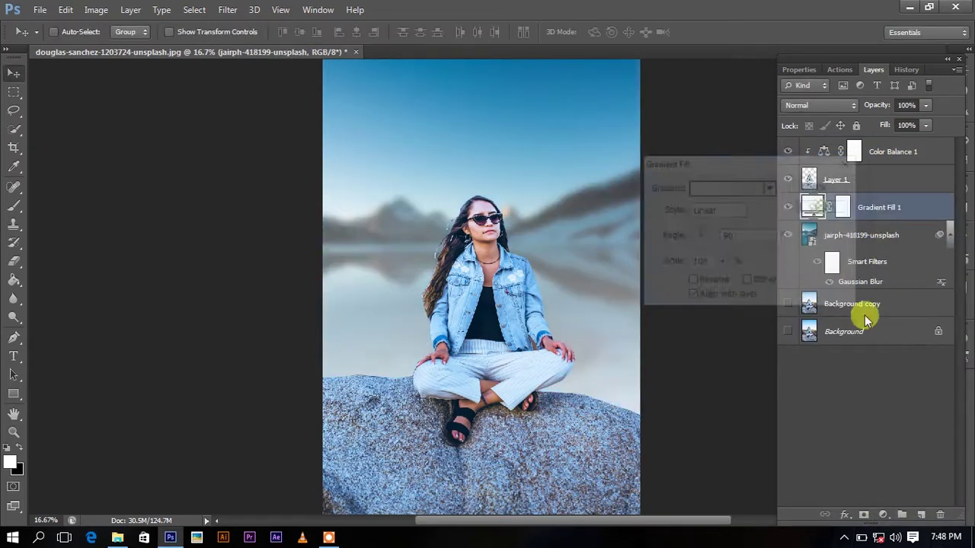
{"action": "left_click", "coordinate": [844, 537]}
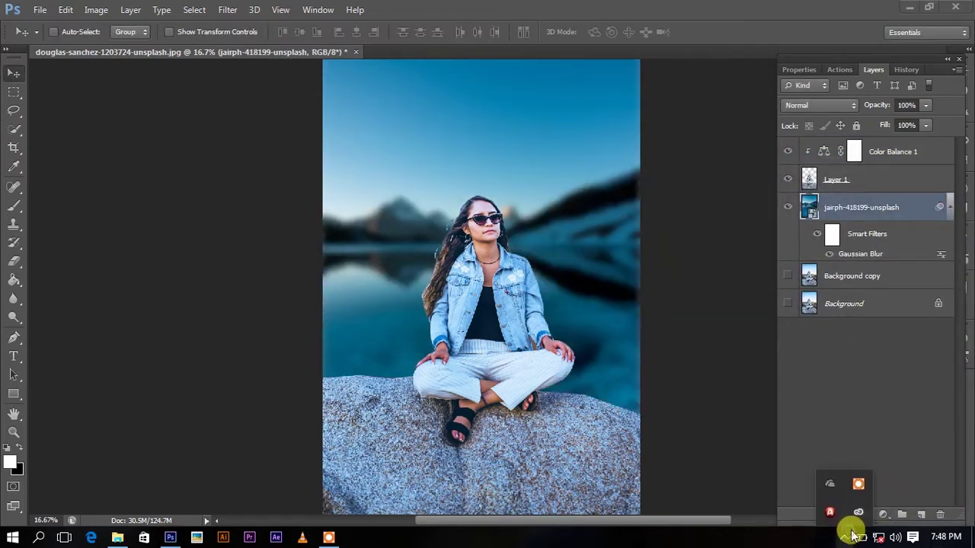
{"action": "left_click", "coordinate": [859, 483]}
{"action": "left_click", "coordinate": [592, 509]}
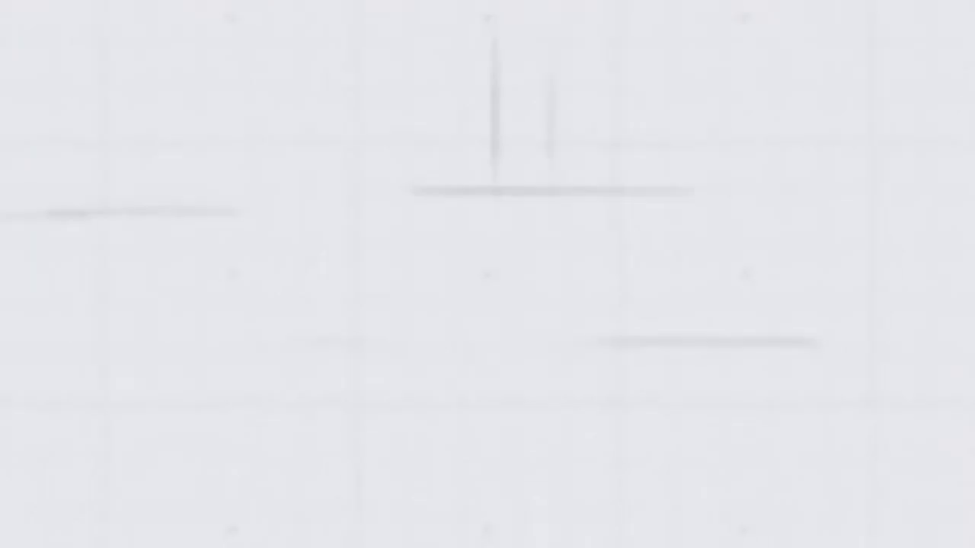